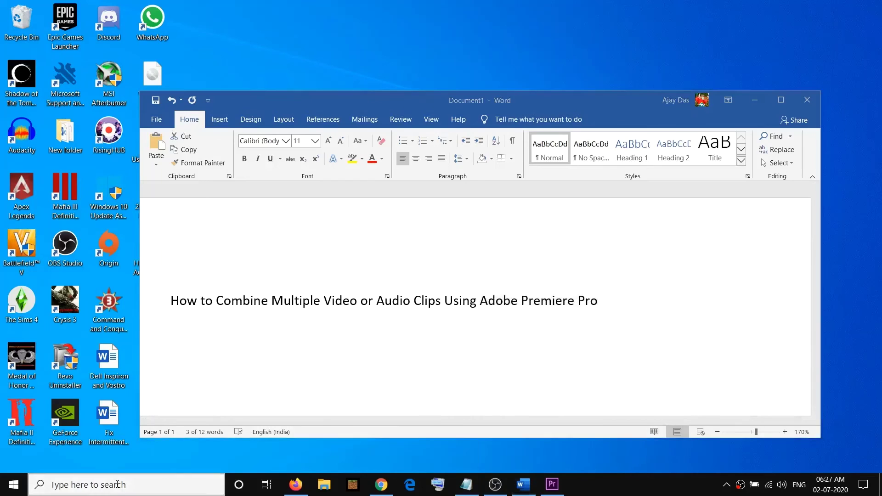
- Launch Adobe Premiere Pro CC 2019 and create a new project named Untitled with the default location and settings
{"action": "type", "text": "ad"}
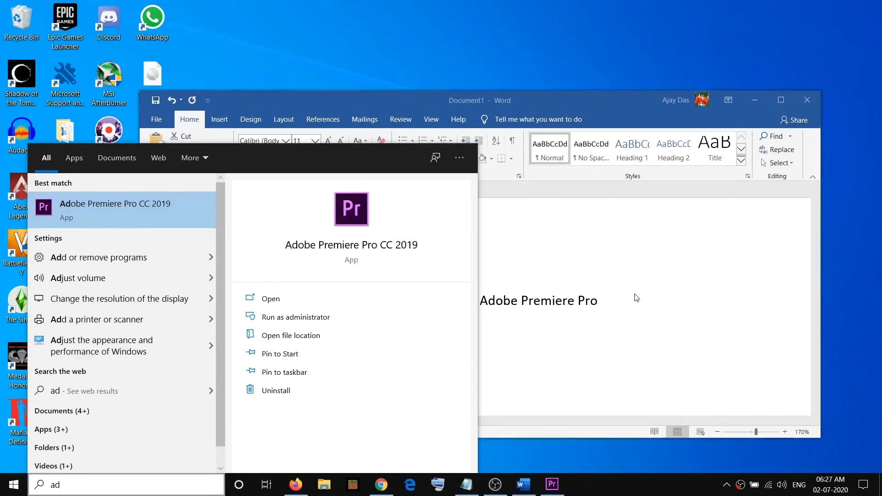
{"action": "left_click", "coordinate": [118, 207]}
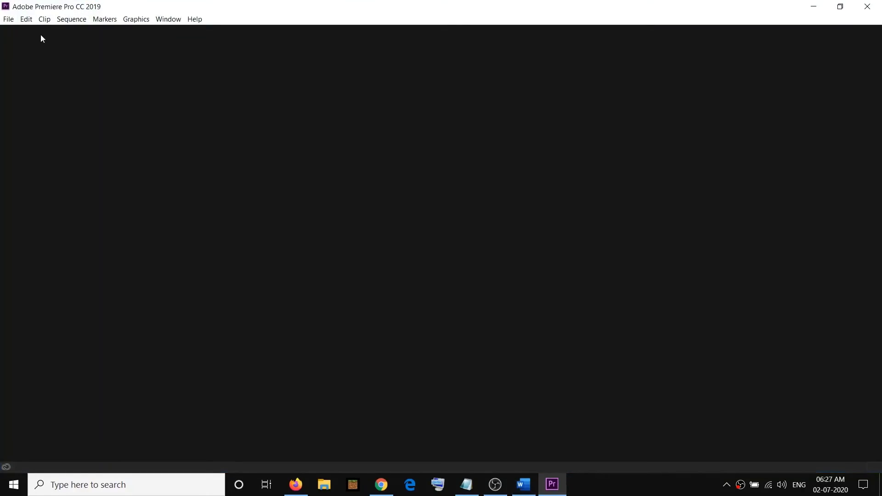
{"action": "left_click", "coordinate": [8, 19]}
{"action": "mouse_move", "coordinate": [37, 33]}
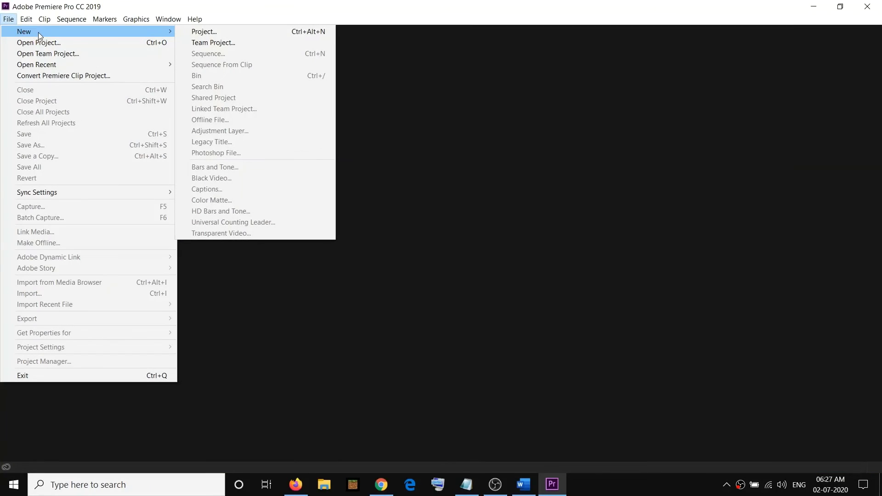
{"action": "left_click", "coordinate": [227, 32]}
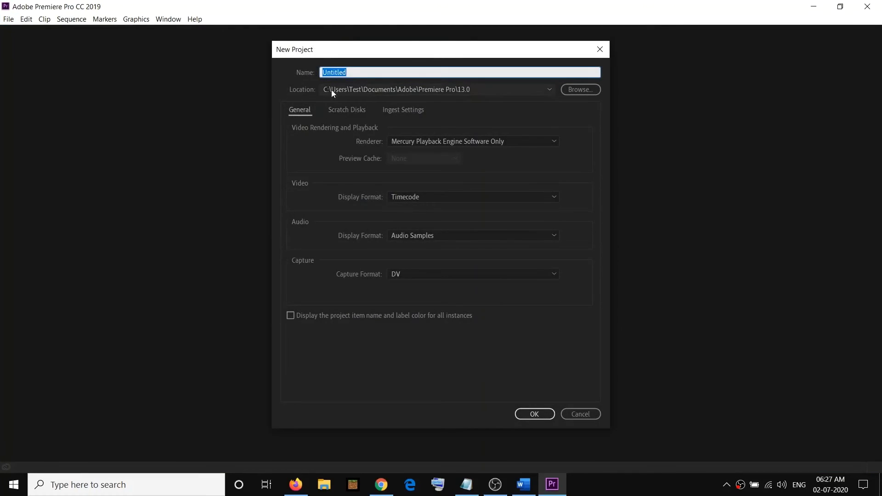
{"action": "left_click", "coordinate": [533, 414]}
{"action": "left_click", "coordinate": [472, 252]}
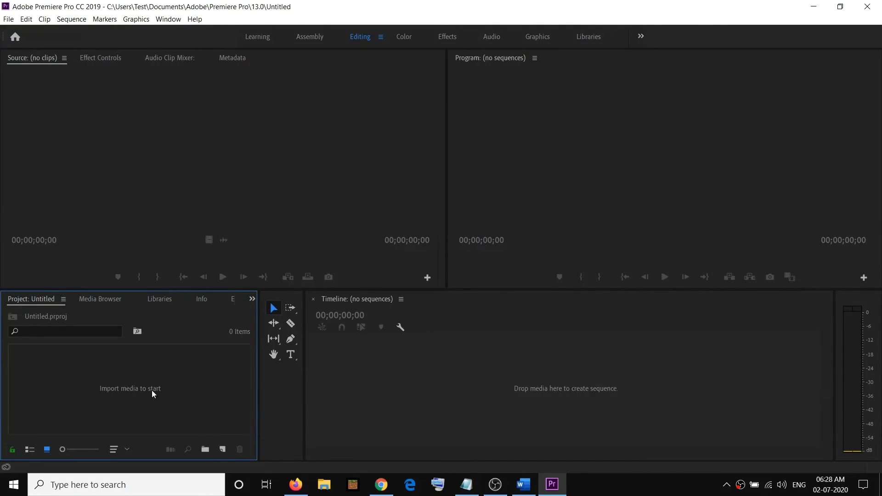
{"action": "double_click", "coordinate": [128, 389]}
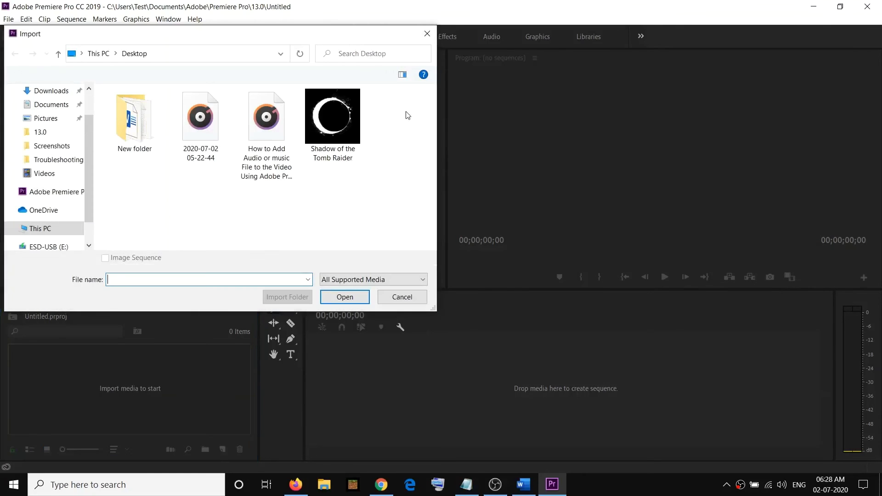
{"action": "left_click", "coordinate": [44, 174]}
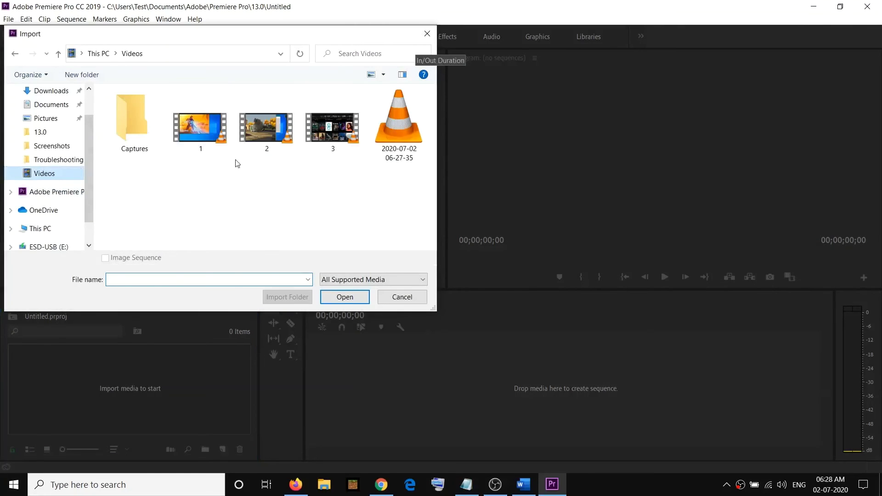
{"action": "left_click", "coordinate": [428, 33]}
- Import video 1 from the Videos folder into the project
{"action": "left_click", "coordinate": [8, 19]}
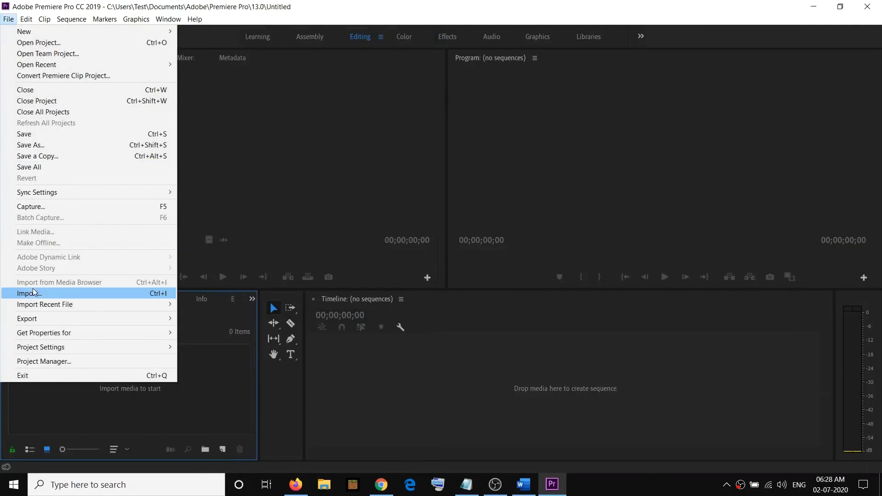
{"action": "left_click", "coordinate": [53, 291]}
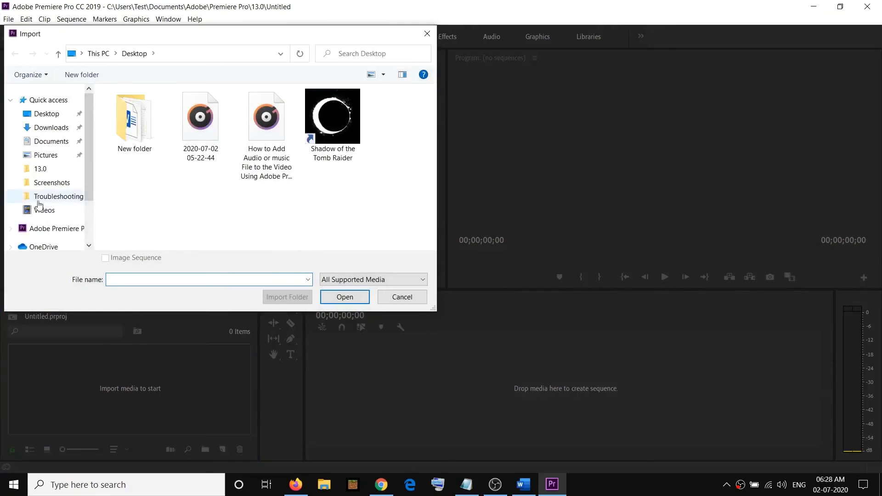
{"action": "left_click", "coordinate": [43, 212]}
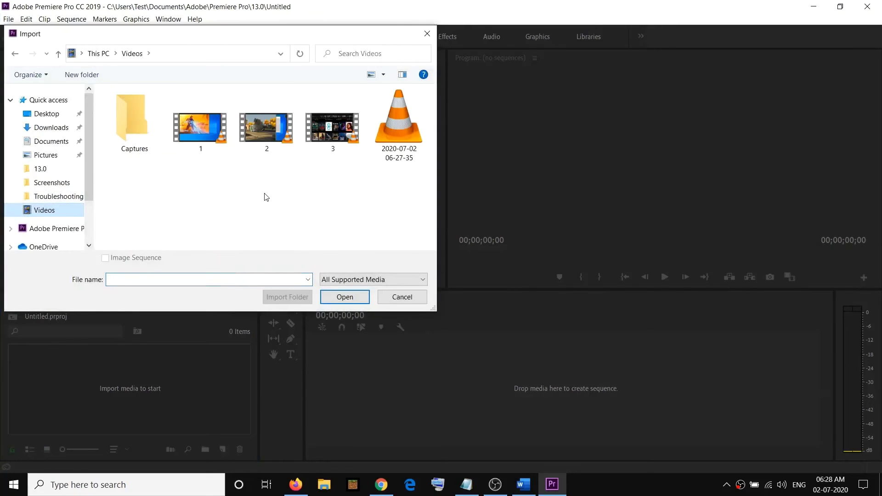
{"action": "left_click", "coordinate": [200, 137]}
{"action": "left_click", "coordinate": [342, 301]}
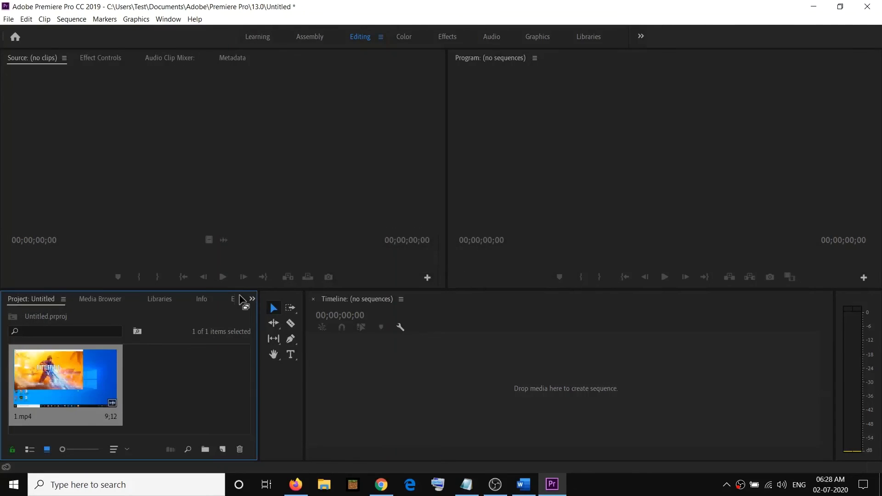
- Import videos 2 and 3 from the Videos folder into the project, one after the other
{"action": "left_click", "coordinate": [11, 21]}
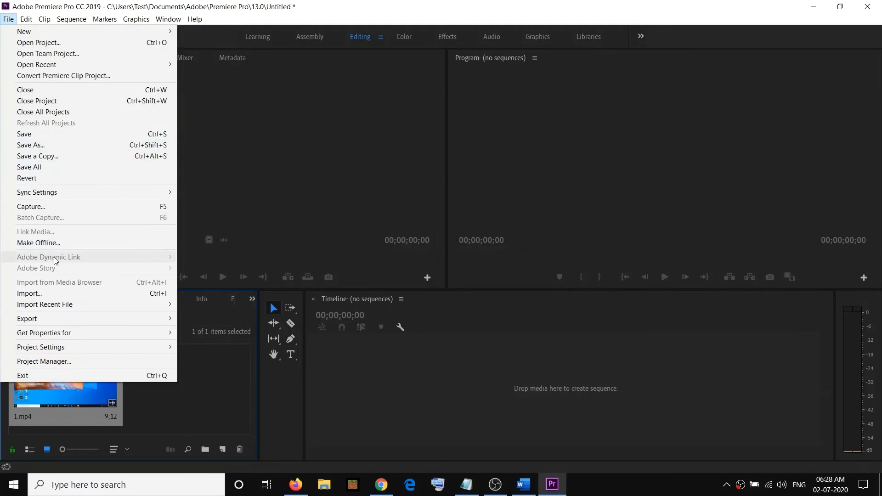
{"action": "left_click", "coordinate": [42, 294]}
{"action": "left_click", "coordinate": [262, 152]}
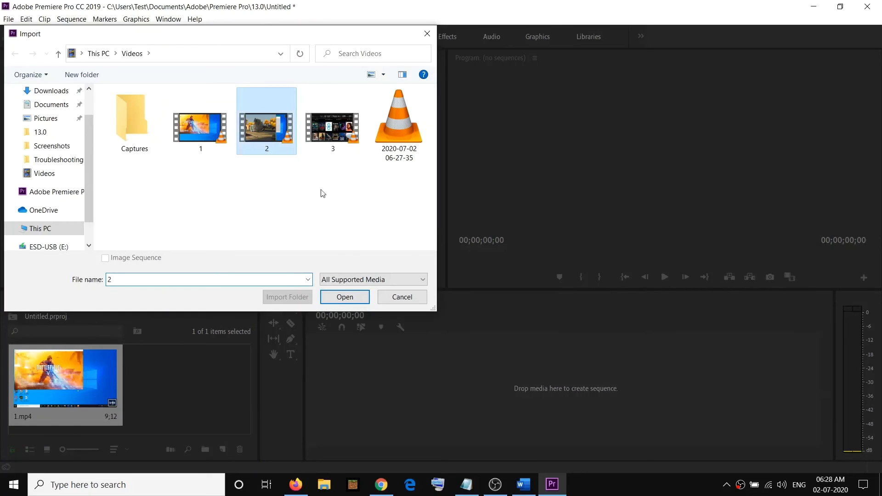
{"action": "left_click", "coordinate": [353, 299]}
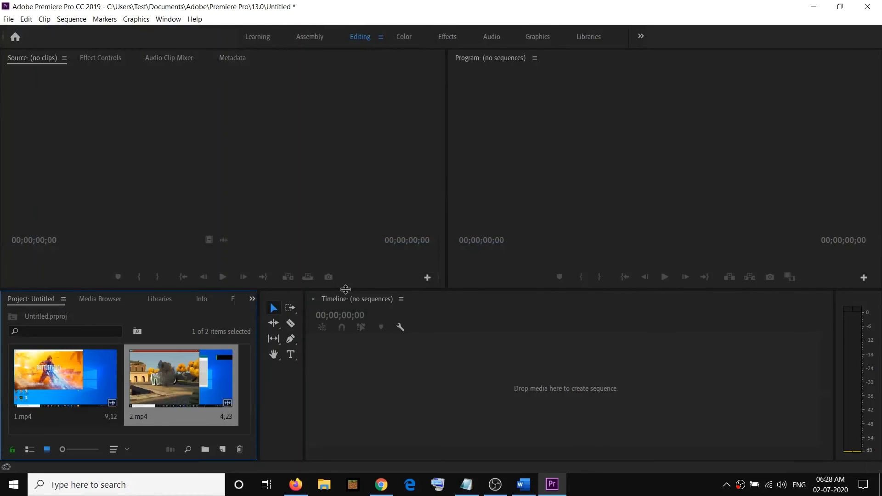
{"action": "left_click", "coordinate": [9, 19]}
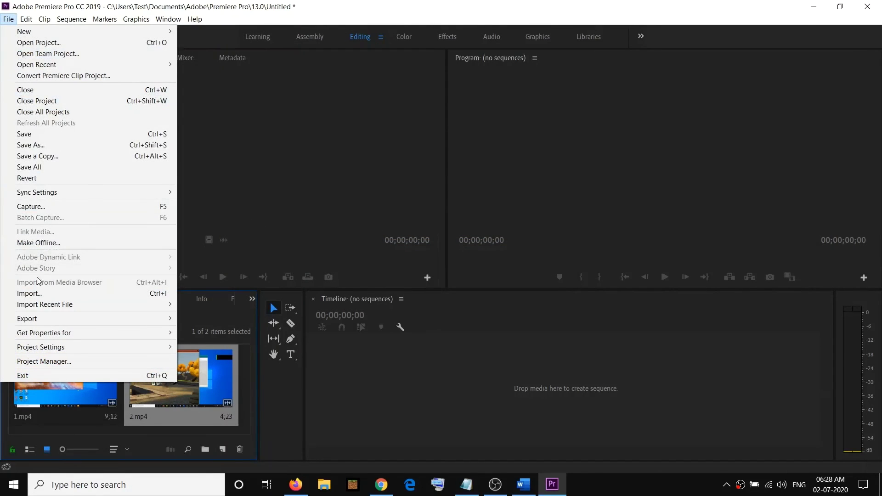
{"action": "left_click", "coordinate": [37, 294]}
{"action": "left_click", "coordinate": [333, 126]}
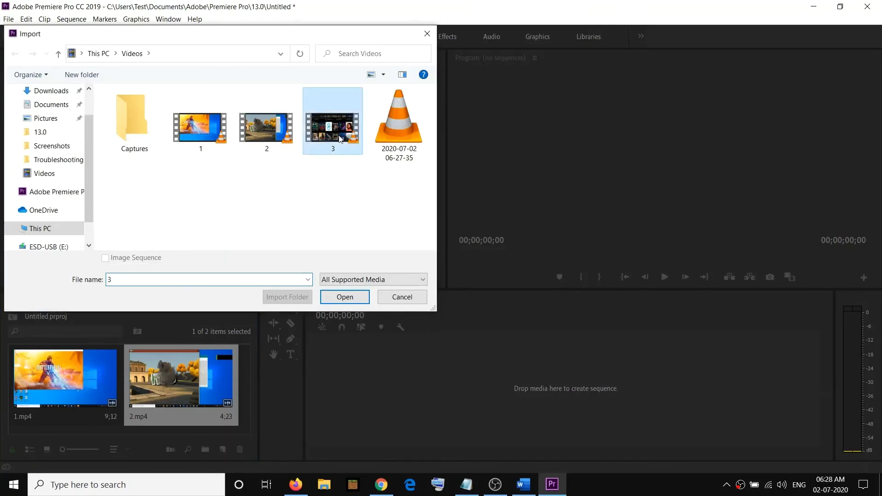
{"action": "left_click", "coordinate": [344, 297]}
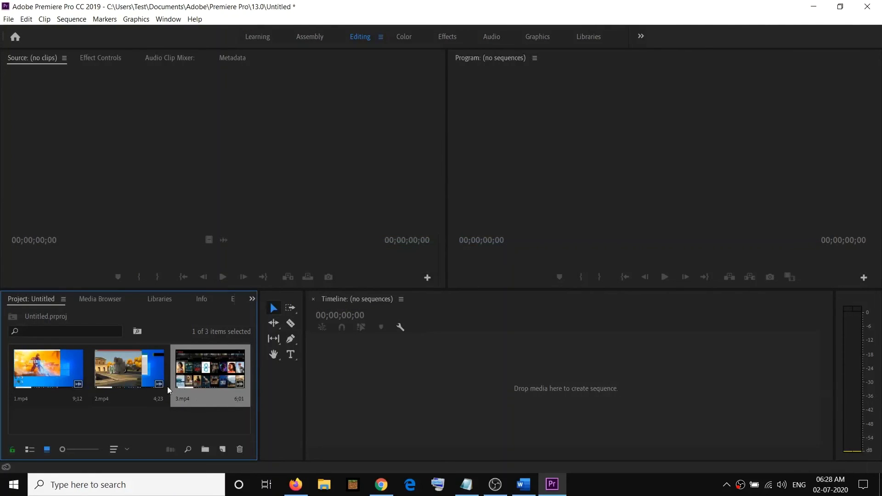
- Place 1.mp4 on the empty timeline to create a sequence from it
{"action": "left_click", "coordinate": [57, 375]}
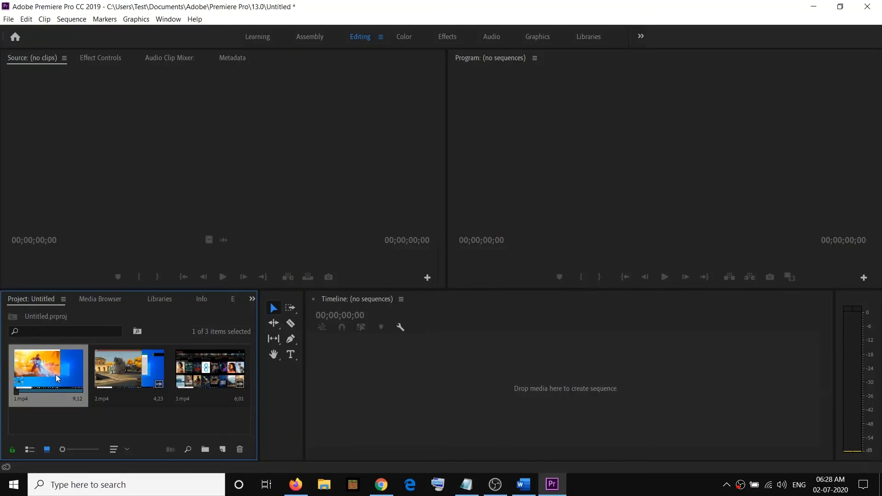
{"action": "left_click_drag", "start_coordinate": [56, 374], "coordinate": [387, 385]}
{"action": "scroll", "coordinate": [163, 404], "scroll_direction": "up", "scroll_amount": 2}
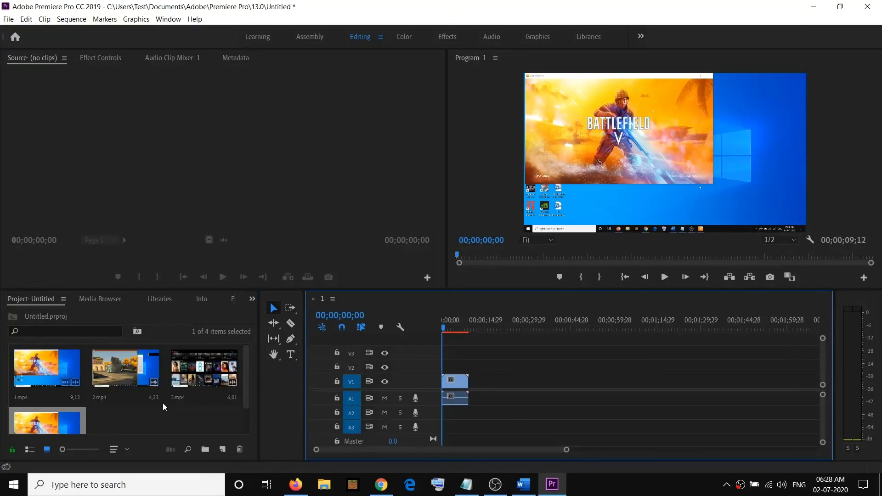
- Append 2.mp4 and 3.mp4 directly after the first clip on tracks V1 and A1, and briefly preview the sequence
{"action": "left_click", "coordinate": [120, 378]}
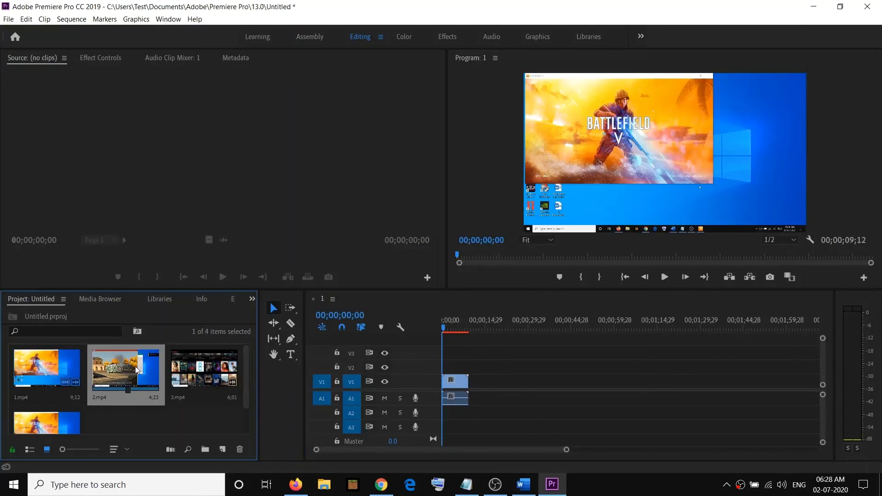
{"action": "left_click_drag", "start_coordinate": [136, 370], "coordinate": [474, 389]}
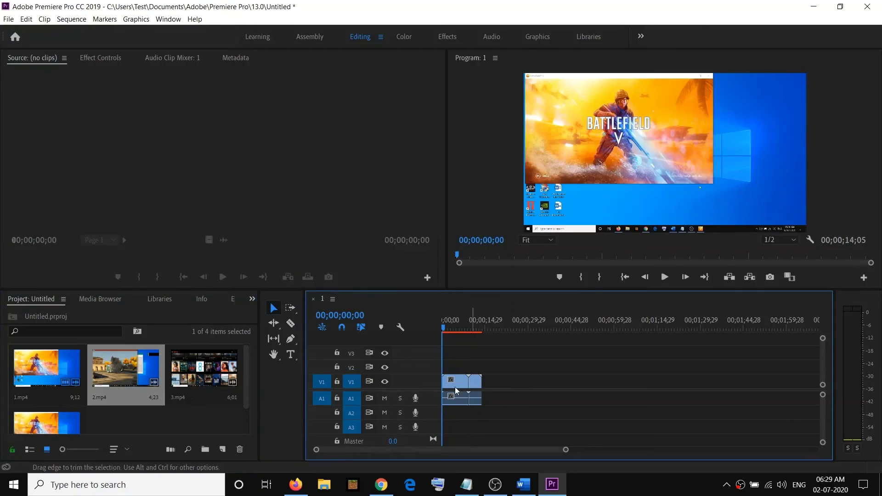
{"action": "left_click", "coordinate": [204, 377]}
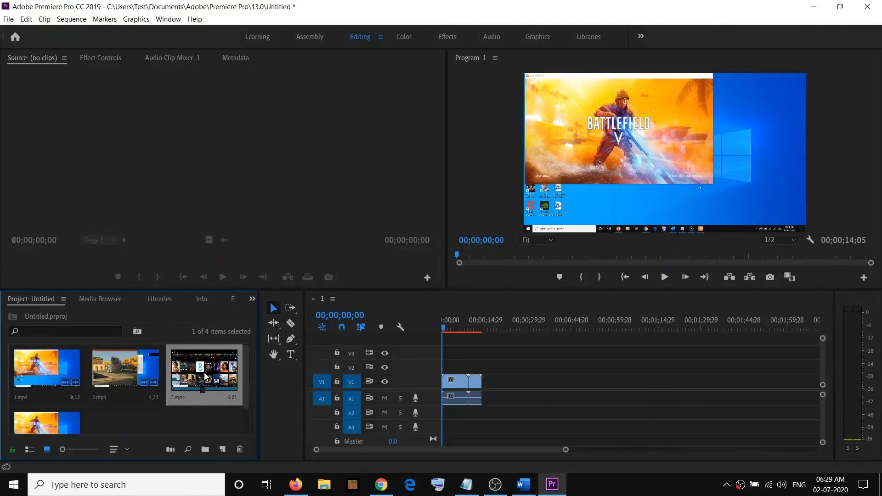
{"action": "left_click_drag", "start_coordinate": [206, 376], "coordinate": [485, 401]}
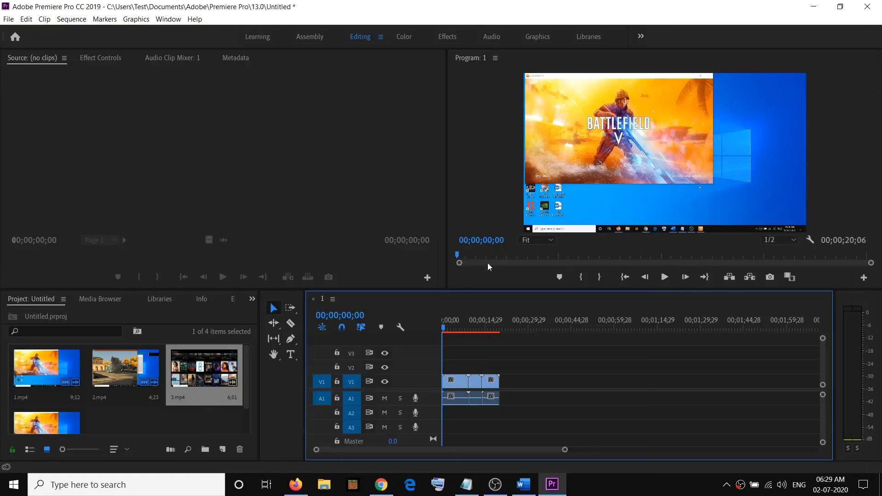
{"action": "left_click", "coordinate": [664, 279]}
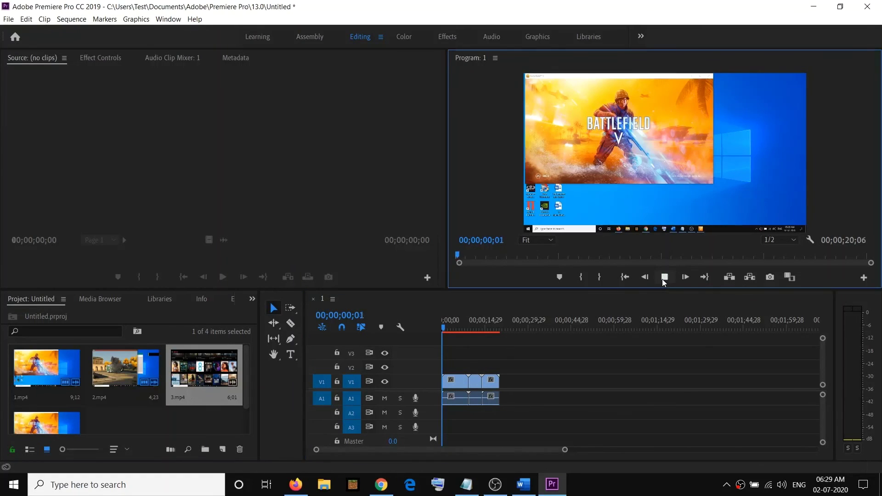
{"action": "left_click", "coordinate": [668, 279]}
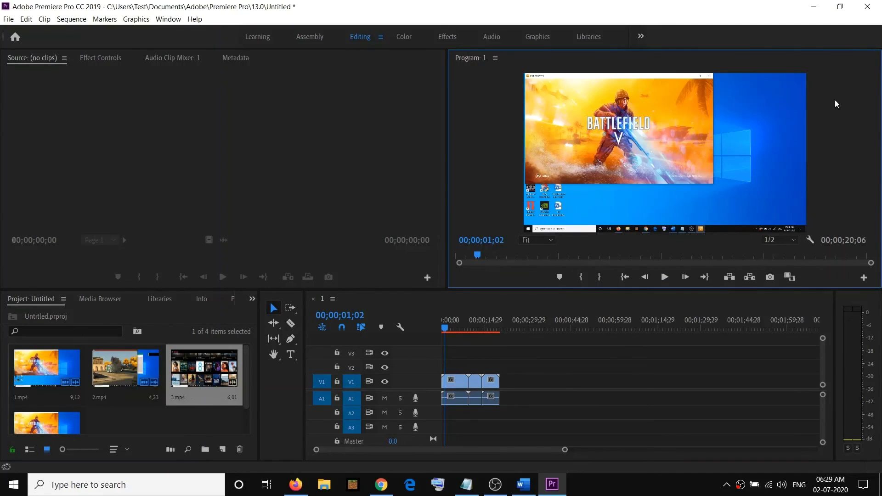
- Export the sequence as media with Match Sequence Settings enabled
{"action": "left_click", "coordinate": [9, 21]}
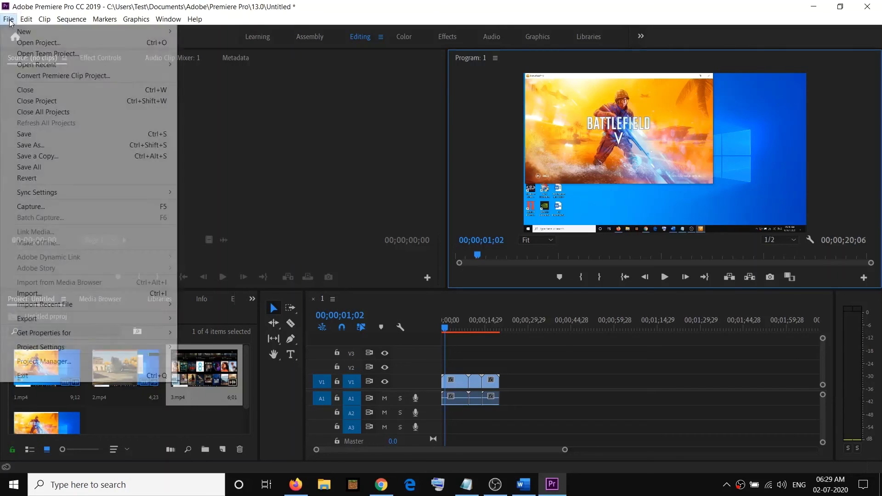
{"action": "mouse_move", "coordinate": [32, 322]}
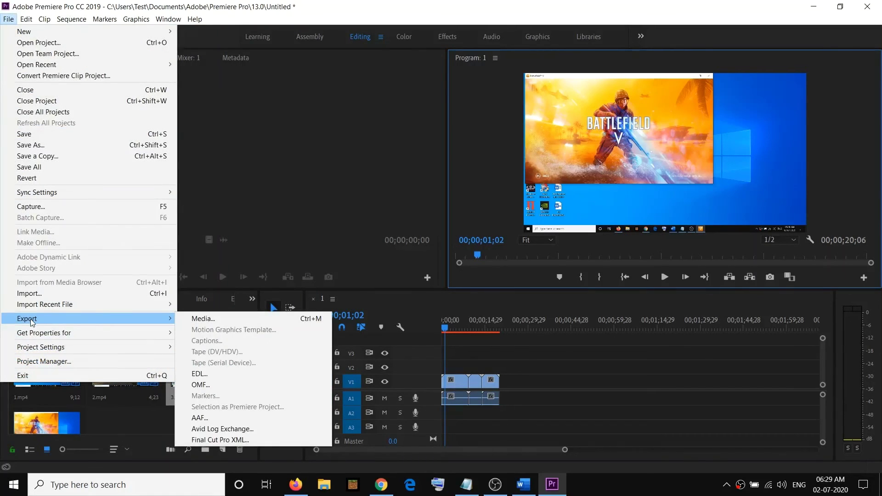
{"action": "left_click", "coordinate": [232, 323]}
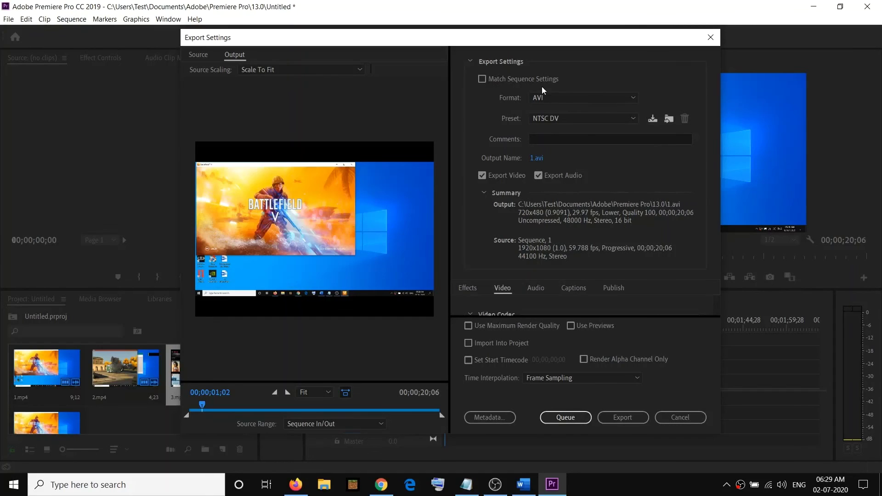
{"action": "left_click", "coordinate": [484, 79]}
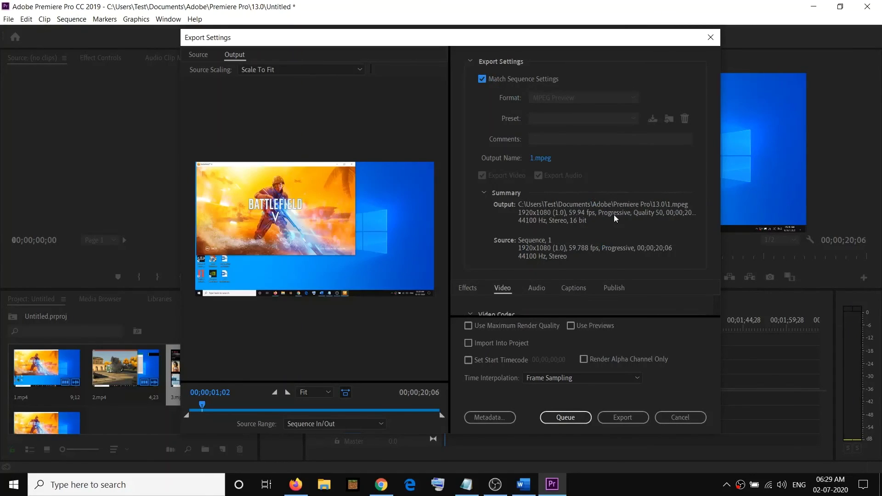
{"action": "left_click", "coordinate": [622, 418]}
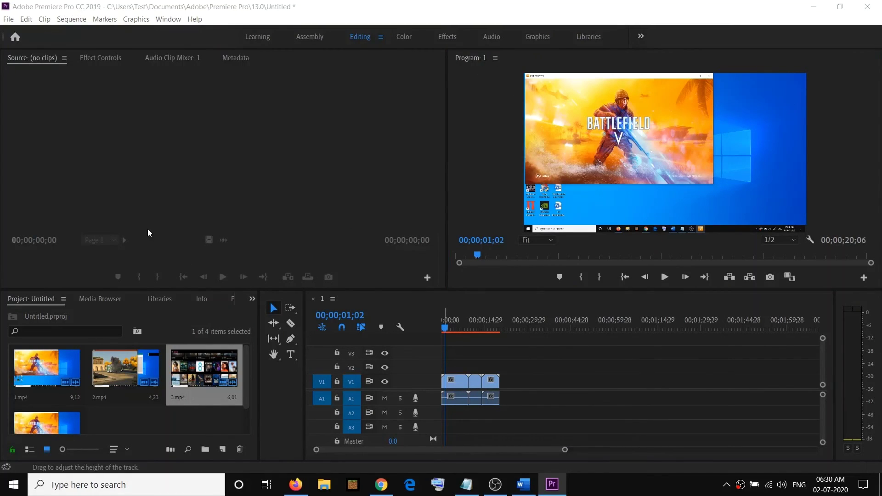
- In File Explorer, go to Documents\Adobe\Premiere Pro\13.0 and play the exported video 1
{"action": "left_click", "coordinate": [325, 485]}
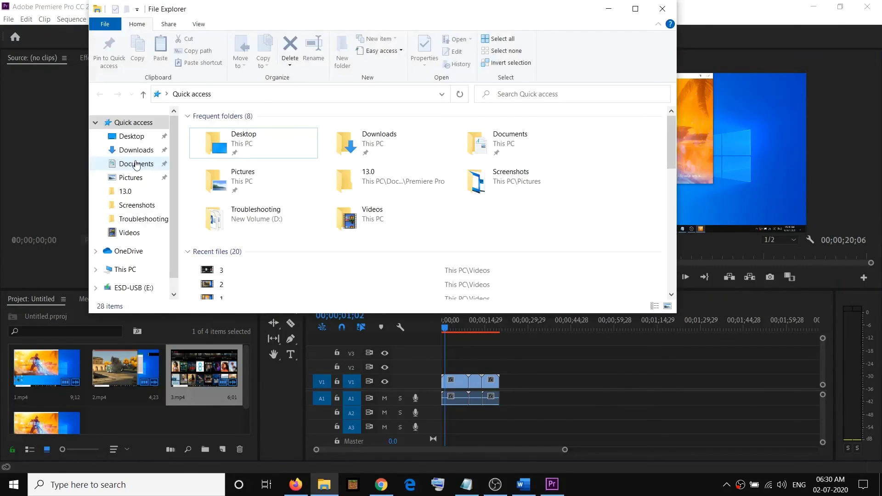
{"action": "left_click", "coordinate": [136, 164]}
{"action": "double_click", "coordinate": [230, 131]}
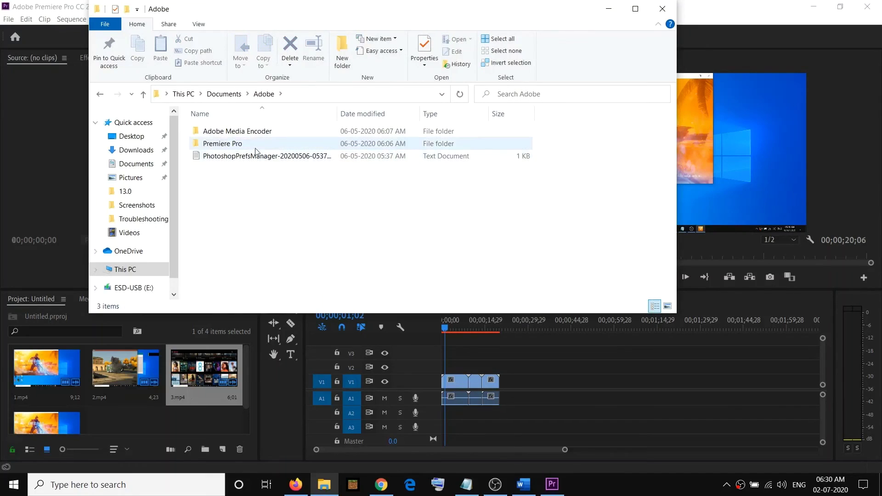
{"action": "double_click", "coordinate": [230, 144]}
{"action": "left_click", "coordinate": [224, 131]}
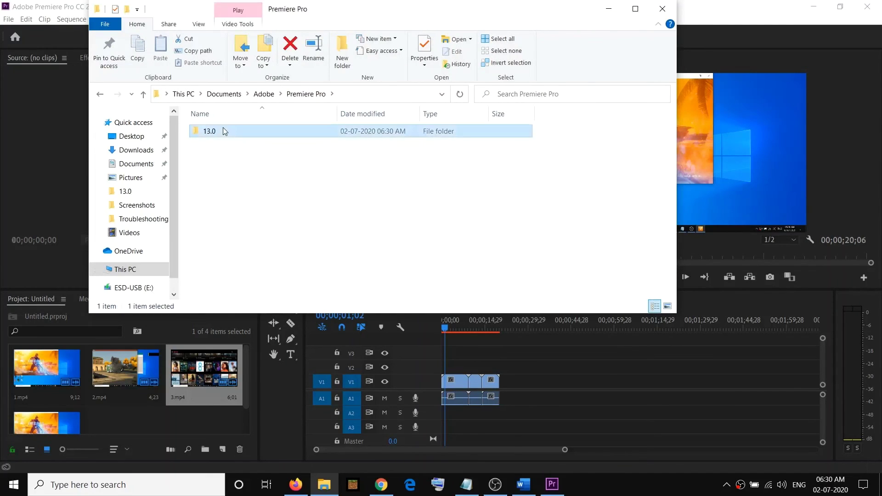
{"action": "double_click", "coordinate": [225, 131]}
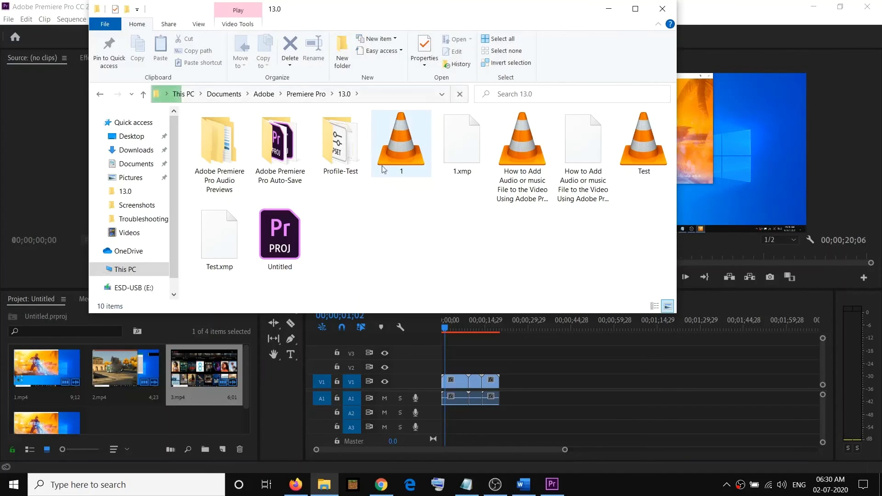
{"action": "double_click", "coordinate": [400, 148]}
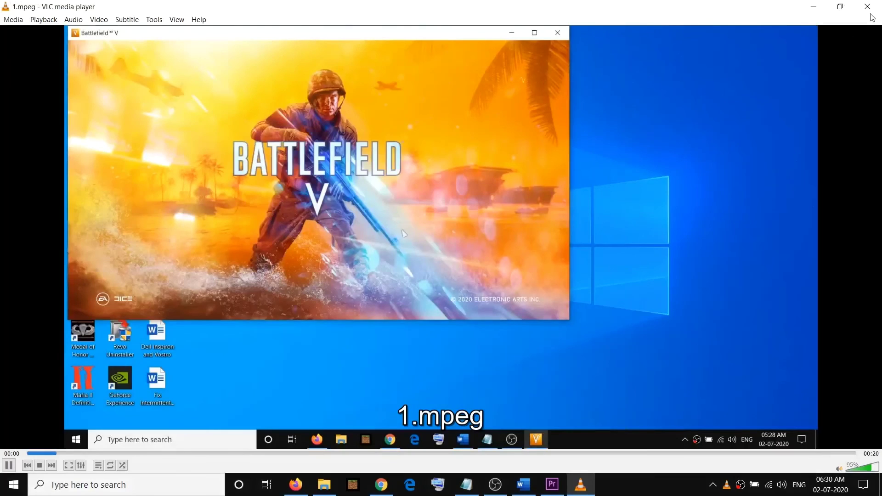
- Close the video player, minimize File Explorer, and close the Premiere Pro project without saving changes
{"action": "left_click", "coordinate": [867, 6]}
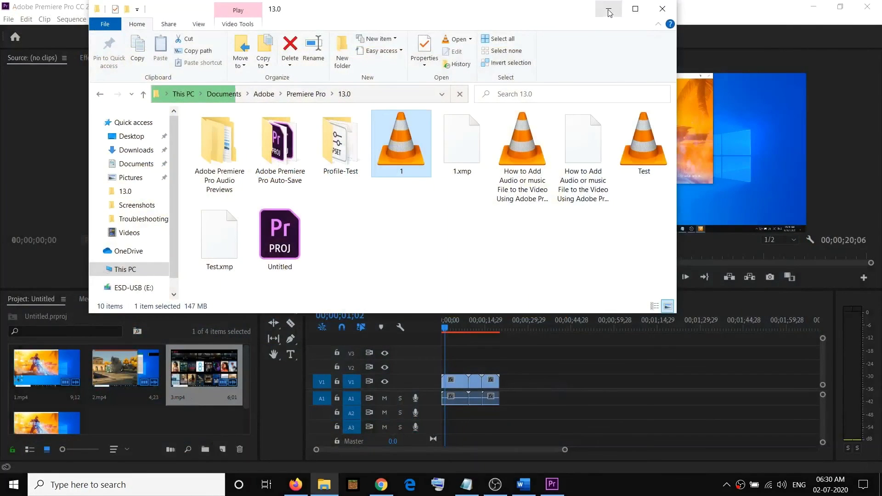
{"action": "left_click", "coordinate": [610, 10]}
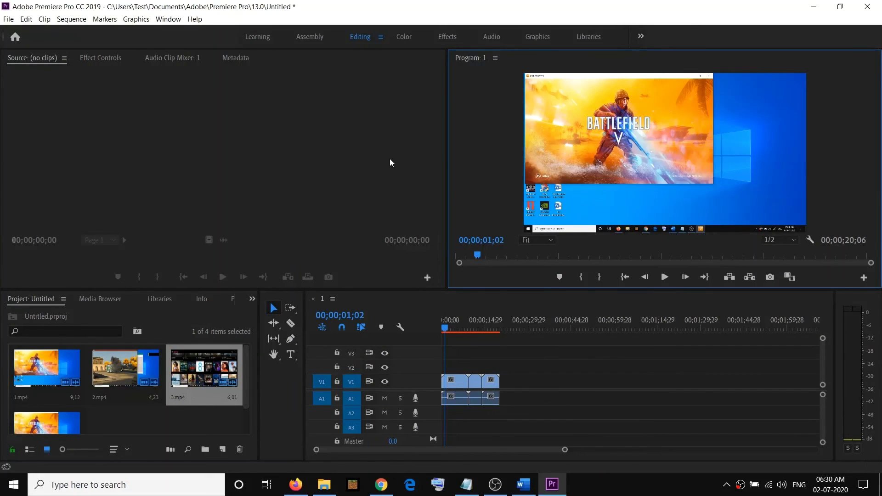
{"action": "left_click", "coordinate": [868, 7]}
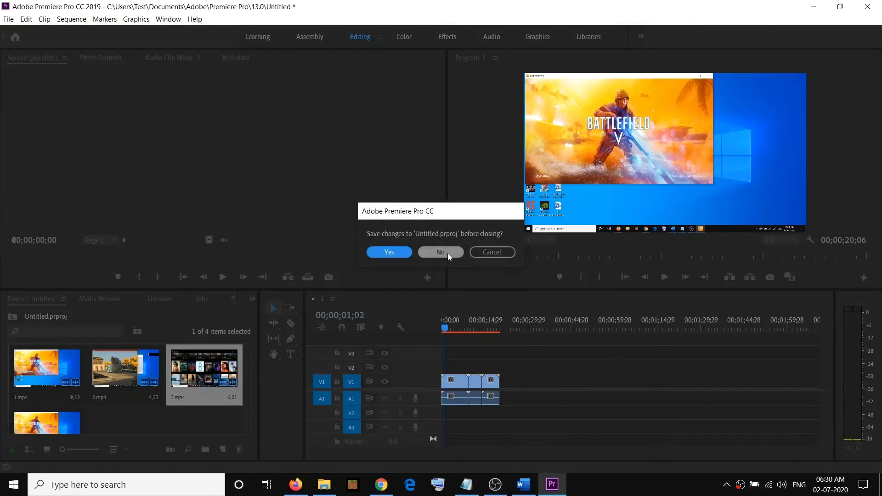
{"action": "left_click", "coordinate": [442, 253]}
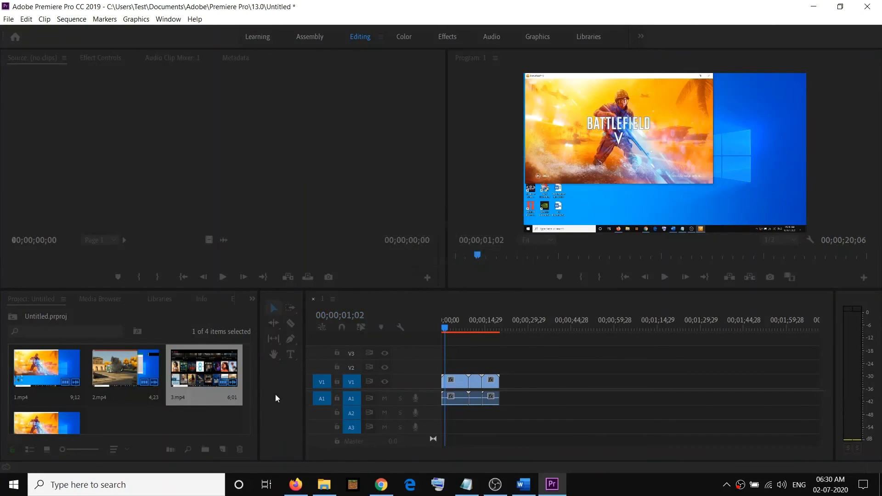
- Launch Adobe Premiere Pro CC 2019 again from Windows search
{"action": "left_click", "coordinate": [123, 486]}
{"action": "type", "text": "a"}
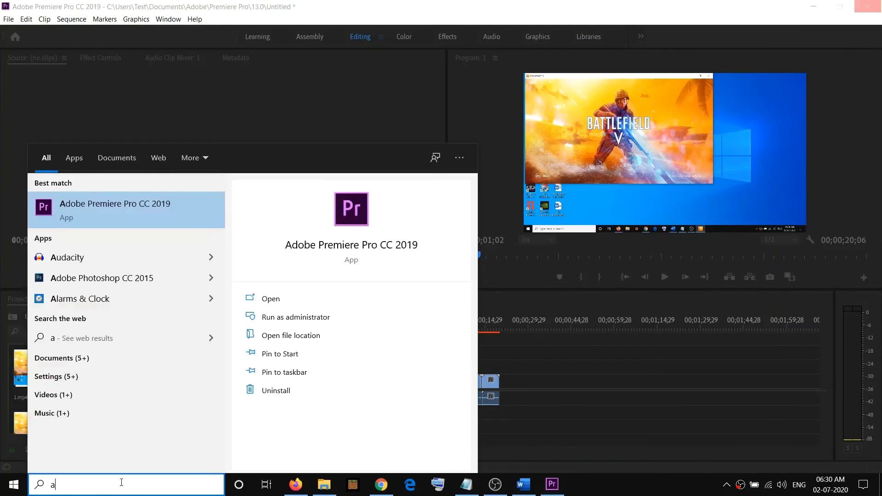
{"action": "type", "text": "d"}
{"action": "key", "text": "Return"}
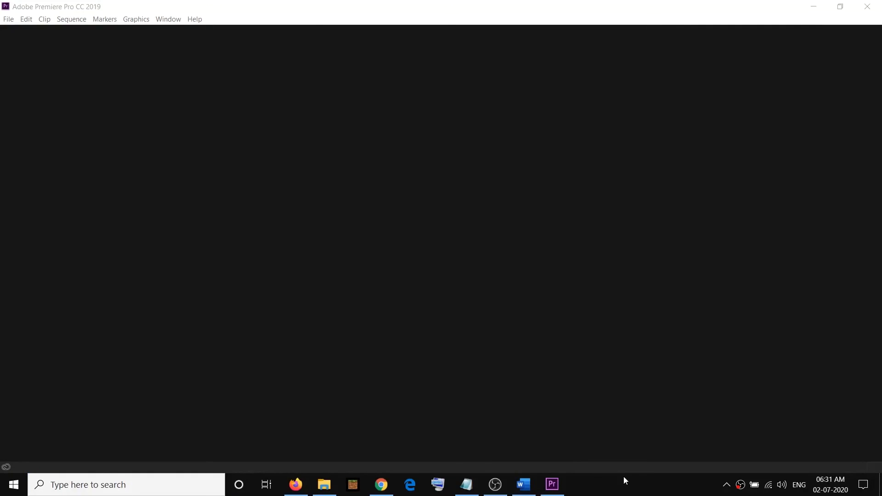
- Create a new project named Untitled in Documents\Adobe\Premiere Pro\13.0 with the default settings
{"action": "left_click", "coordinate": [10, 20]}
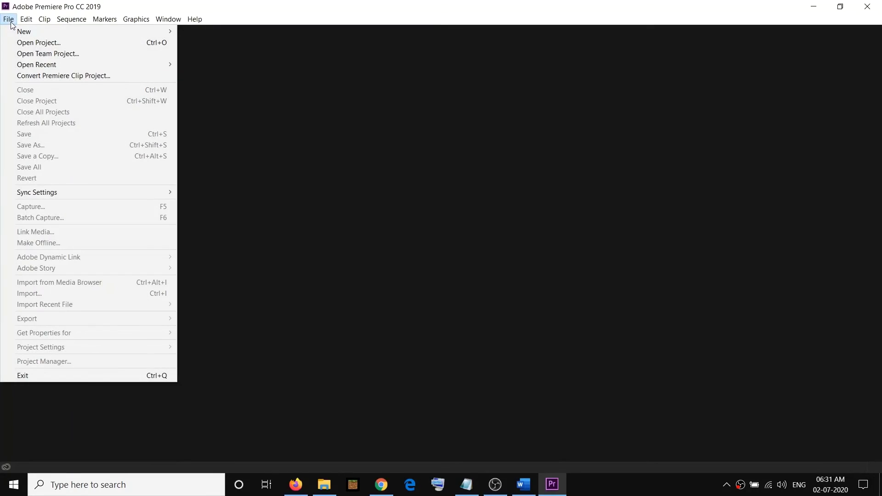
{"action": "mouse_move", "coordinate": [43, 33]}
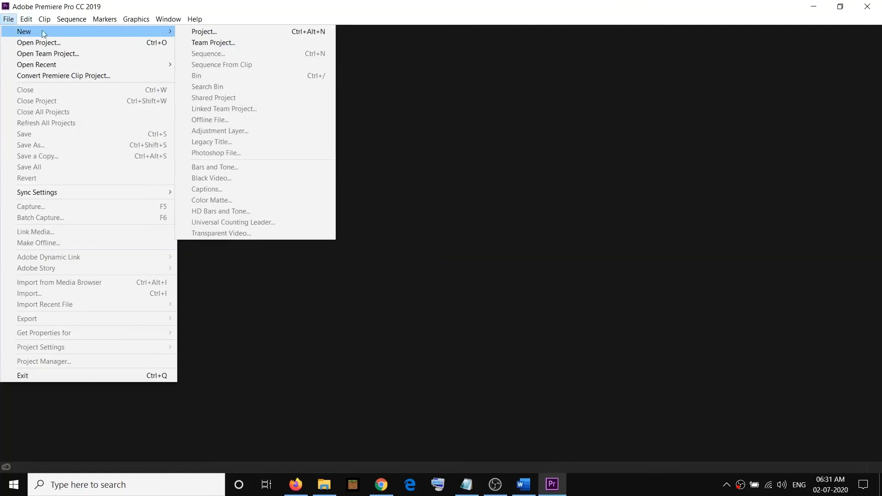
{"action": "left_click", "coordinate": [230, 31]}
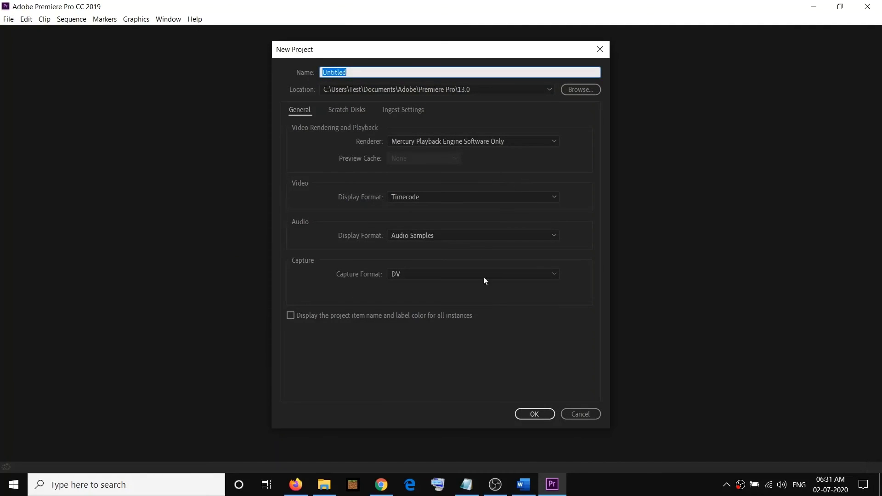
{"action": "left_click", "coordinate": [533, 415]}
{"action": "left_click", "coordinate": [469, 255]}
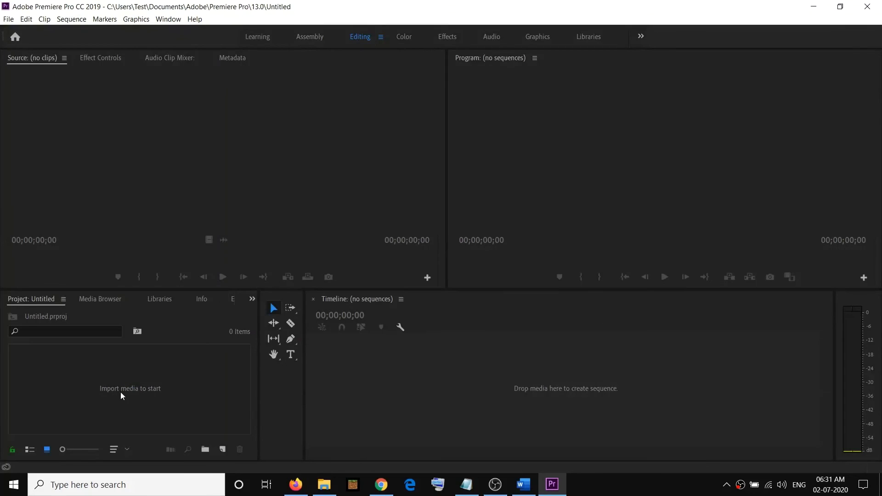
{"action": "double_click", "coordinate": [128, 390]}
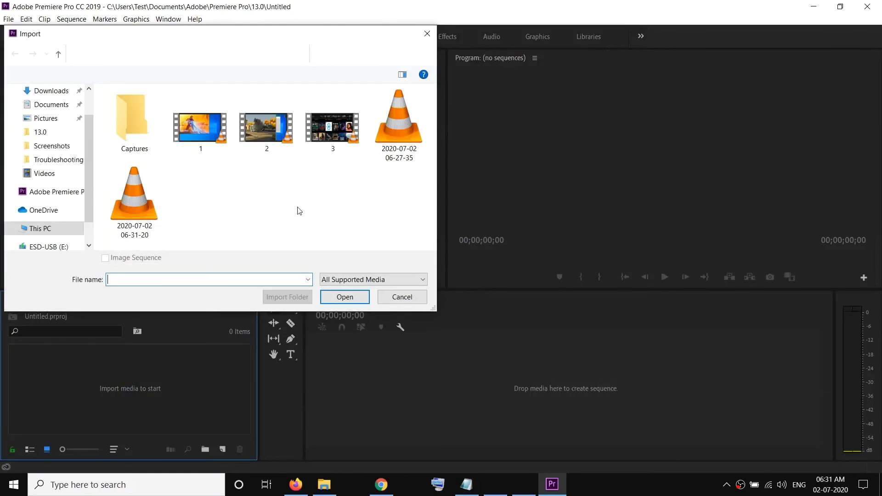
{"action": "scroll", "coordinate": [57, 121], "scroll_direction": "up", "scroll_amount": 1}
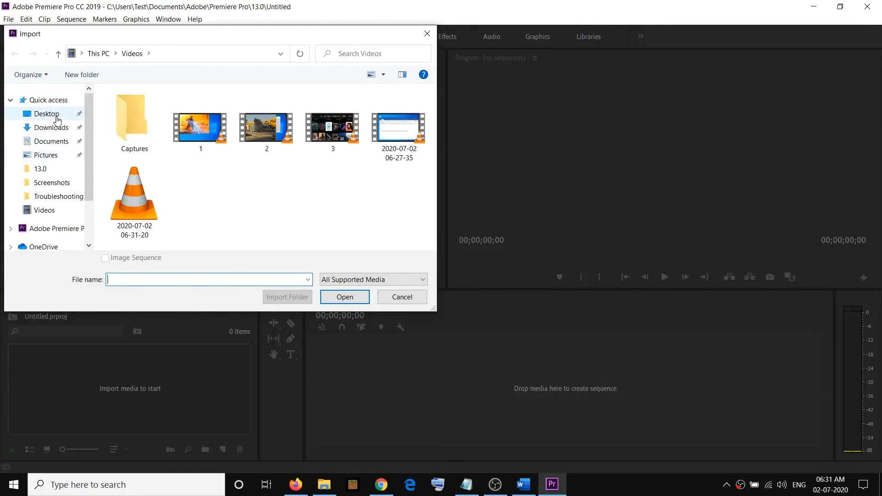
{"action": "left_click", "coordinate": [54, 114]}
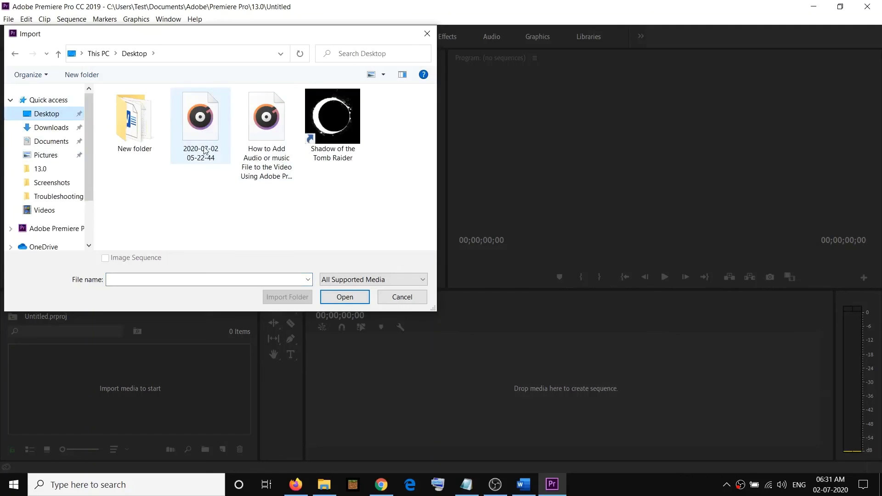
{"action": "left_click", "coordinate": [204, 150]}
{"action": "left_click", "coordinate": [345, 297]}
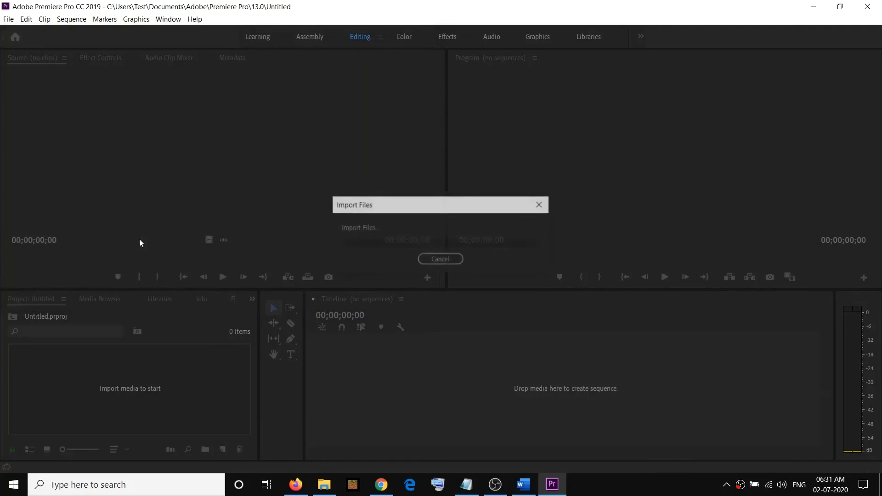
- Import the second Desktop audio file, "How to Add Audio or music File to the Video Using Adobe Pr..."
{"action": "left_click", "coordinate": [9, 19]}
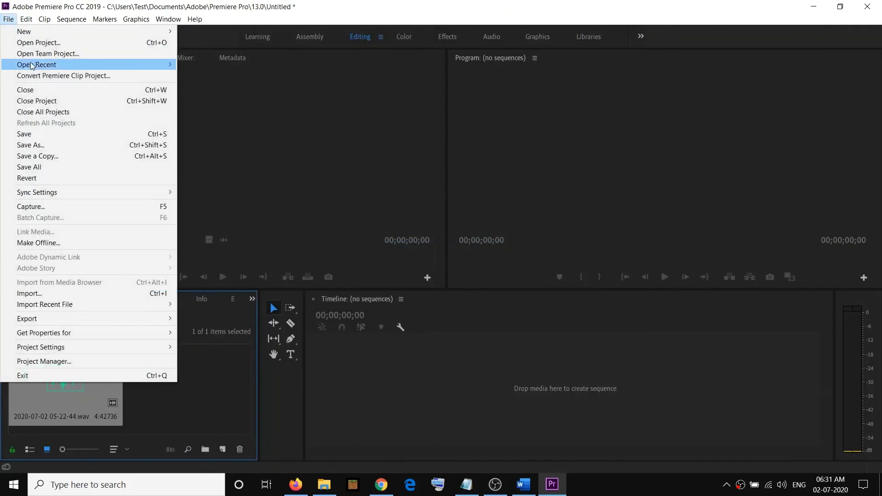
{"action": "left_click", "coordinate": [35, 294]}
{"action": "left_click", "coordinate": [266, 133]}
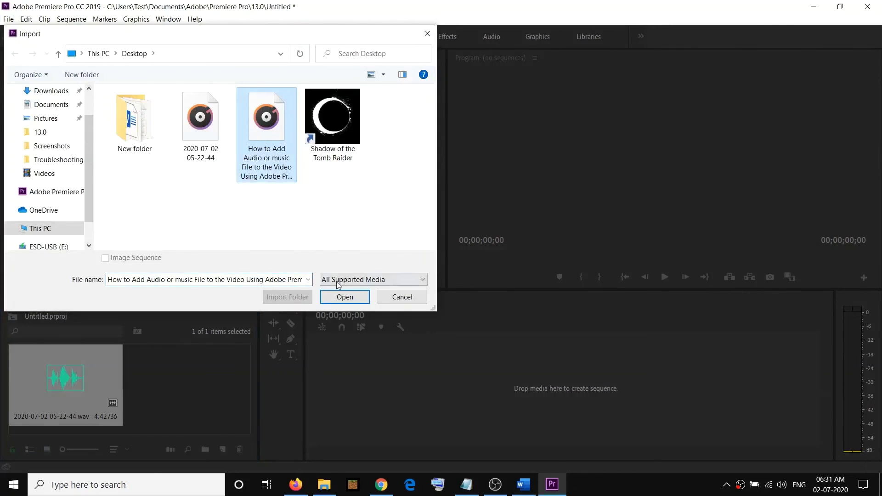
{"action": "left_click", "coordinate": [341, 298]}
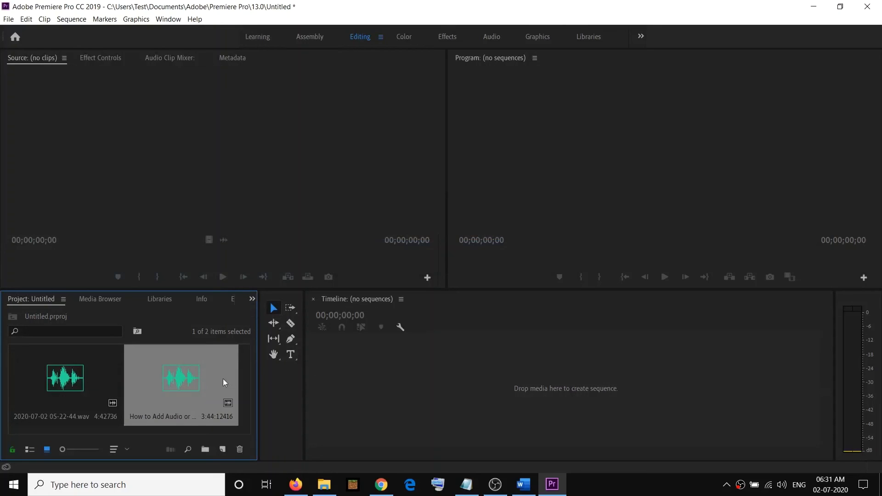
{"action": "left_click", "coordinate": [72, 389]}
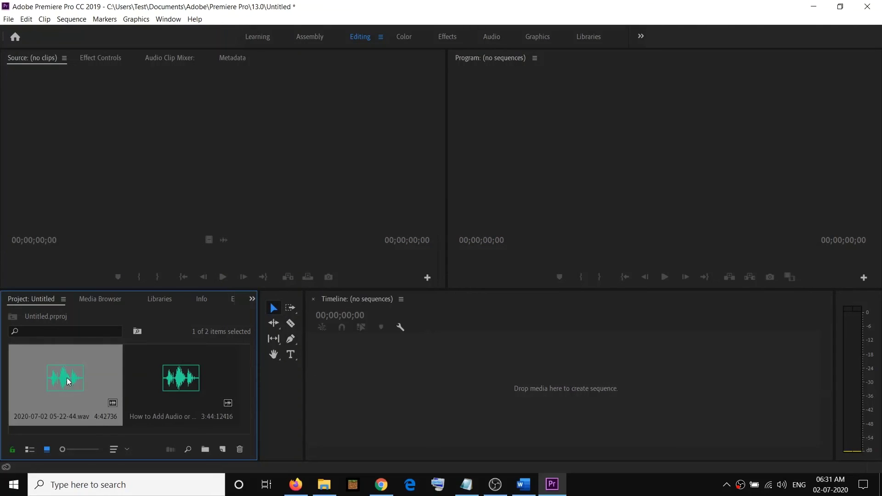
{"action": "left_click_drag", "start_coordinate": [156, 393], "coordinate": [401, 383]}
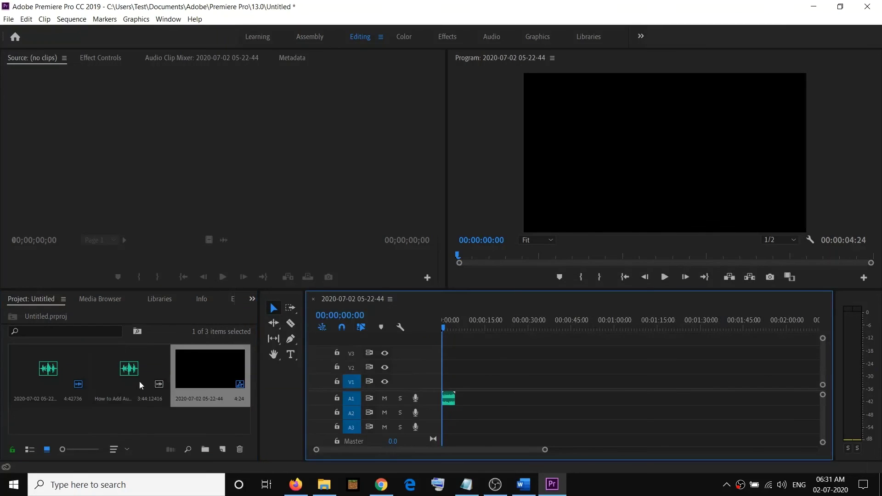
- Add the "How to Add Audio or..." clip on track A2, starting where the first clip ends, and briefly preview the sequence
{"action": "left_click", "coordinate": [128, 376]}
{"action": "mouse_move", "coordinate": [137, 374]}
{"action": "left_mouse_down"}
{"action": "mouse_move", "coordinate": [471, 412]}
{"action": "mouse_move", "coordinate": [461, 411]}
{"action": "left_mouse_up"}
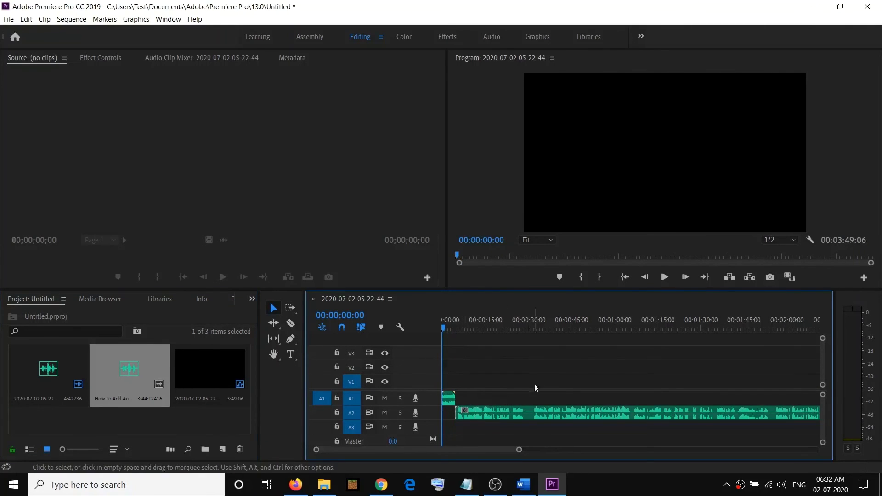
{"action": "left_click", "coordinate": [665, 277]}
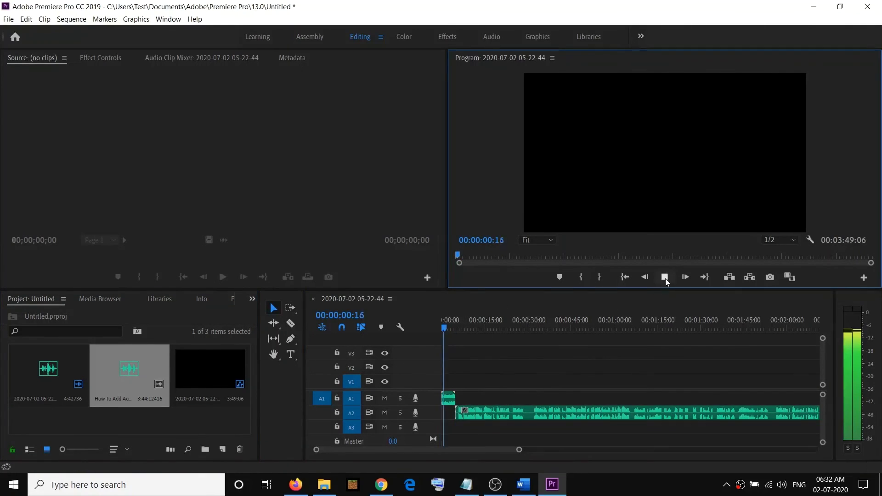
{"action": "left_click", "coordinate": [666, 278]}
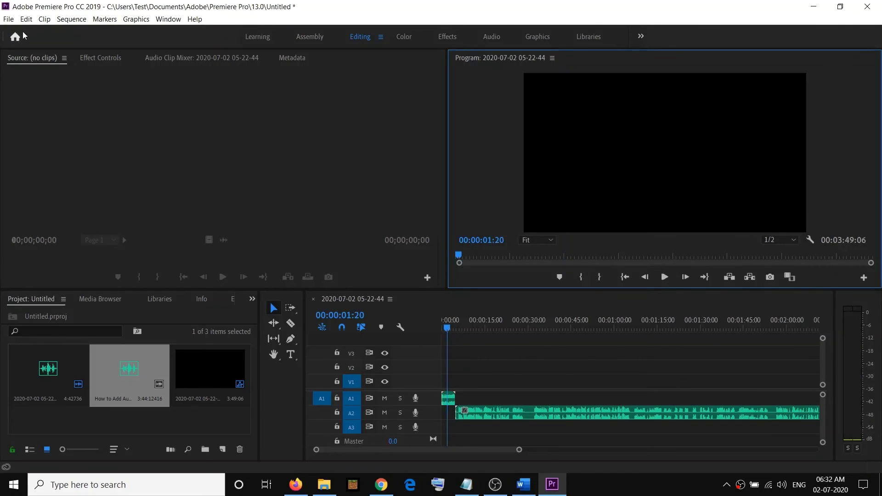
- Export the combined audio sequence as media with Match Sequence Settings enabled
{"action": "left_click", "coordinate": [9, 19]}
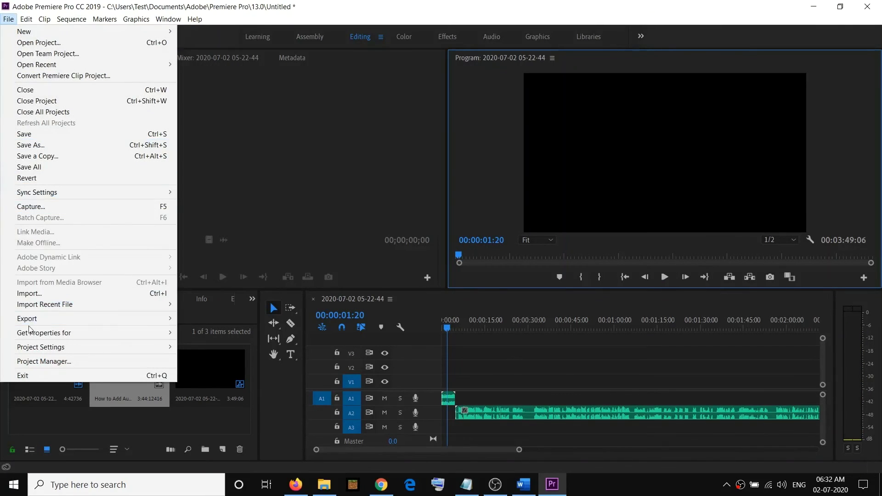
{"action": "mouse_move", "coordinate": [33, 320]}
{"action": "left_click", "coordinate": [213, 319]}
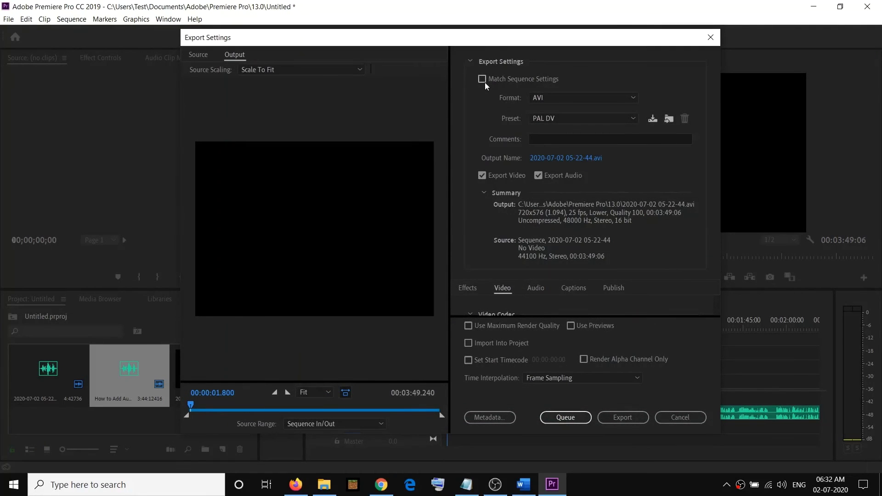
{"action": "left_click", "coordinate": [482, 79]}
{"action": "left_click", "coordinate": [620, 416]}
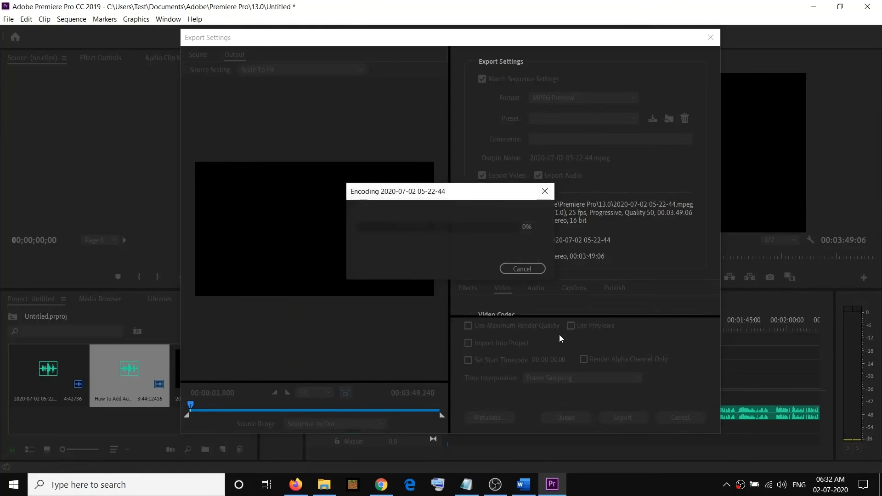